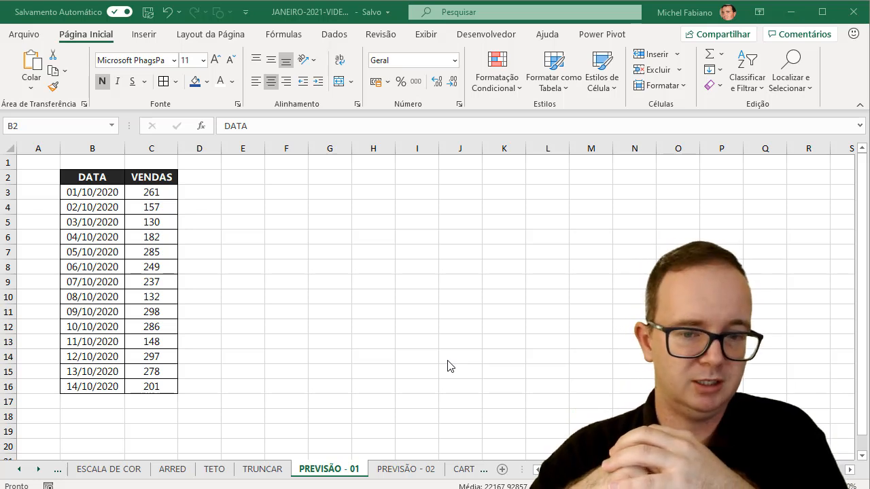
Step: Examine the table on sheet PREVISÃO - 02, then the DATA and VENDAS columns on sheet PREVISÃO - 01
click(391, 469)
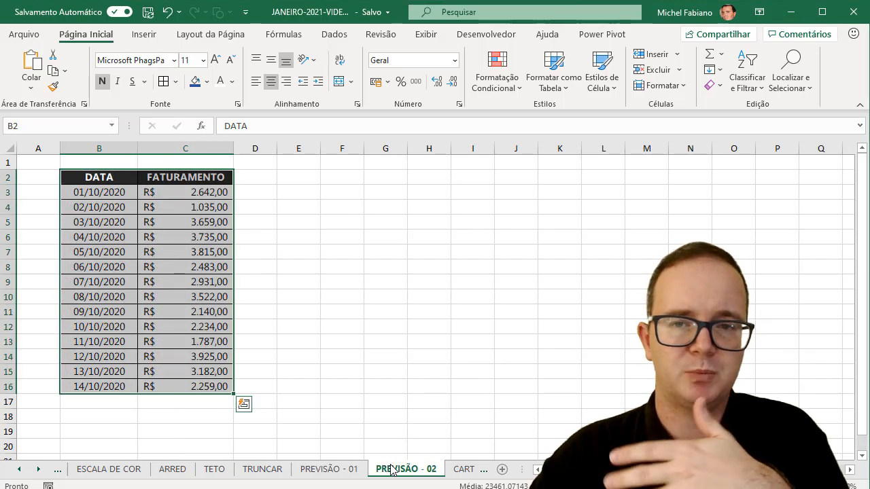
click(348, 470)
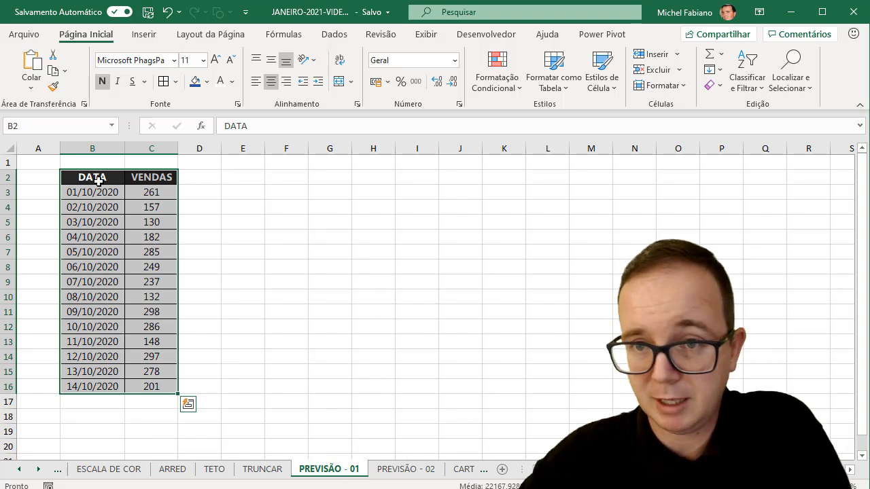
drag(160, 194, 178, 375)
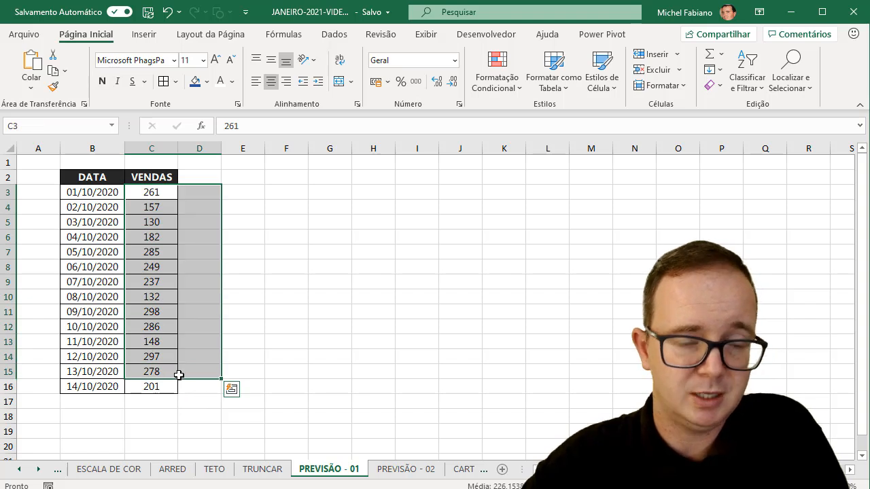
click(108, 176)
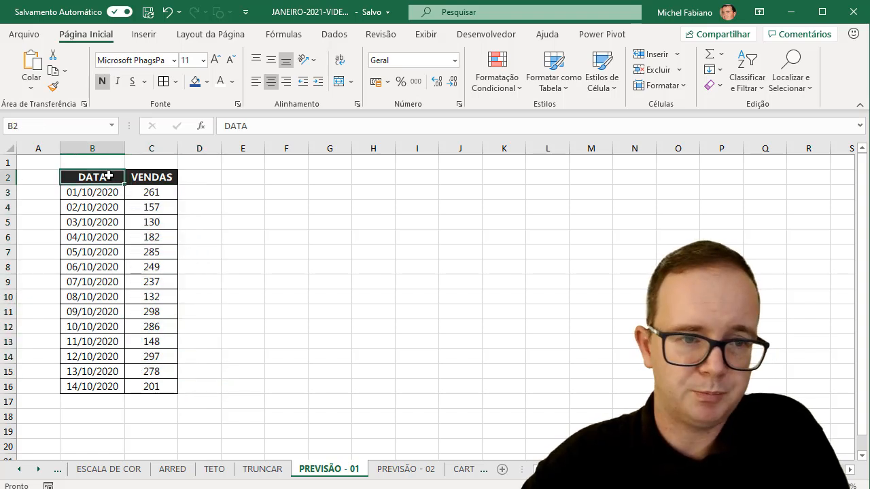
drag(110, 192, 95, 382)
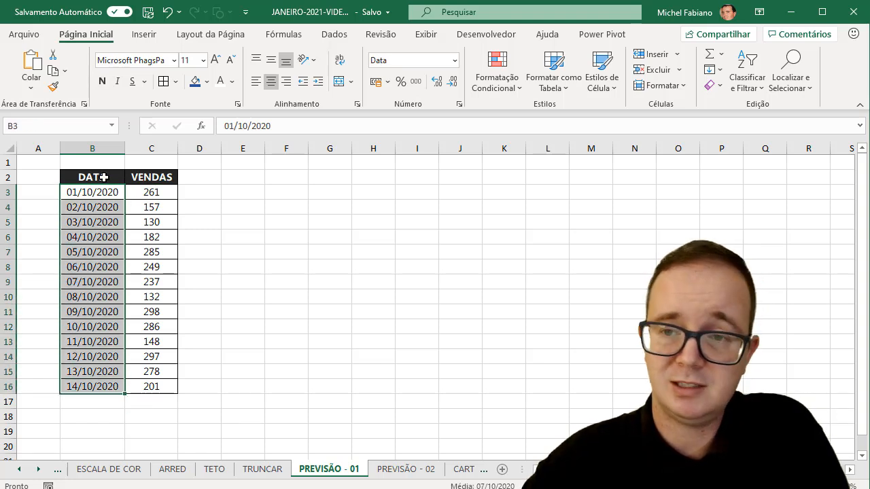
Step: Start a forecast sheet (Planilha de Previsão) from the DATA and VENDAS table in B2:C16
drag(117, 176, 149, 390)
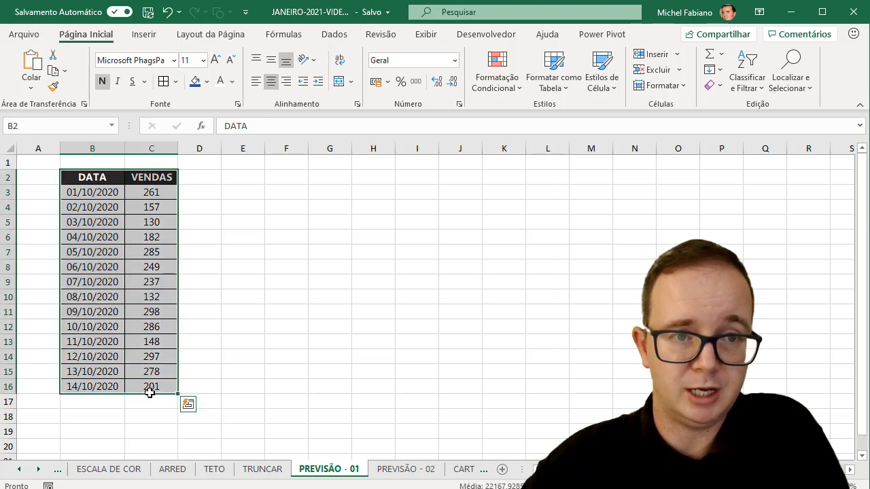
click(156, 43)
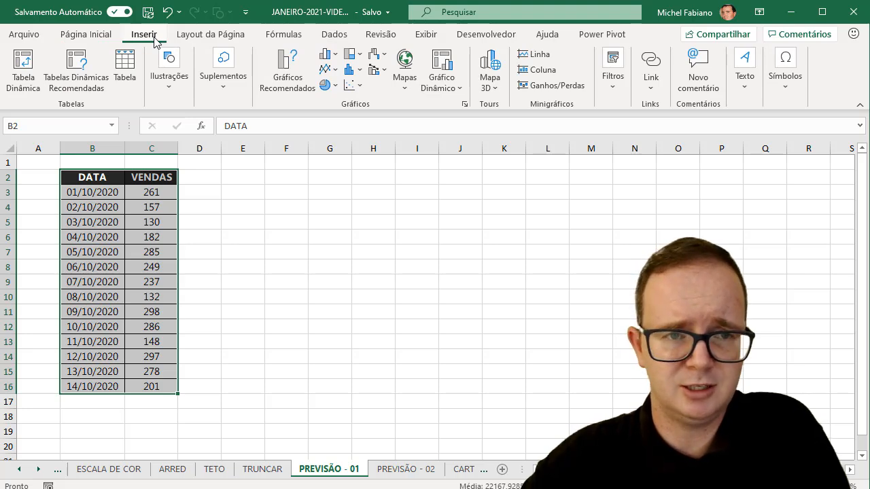
click(197, 41)
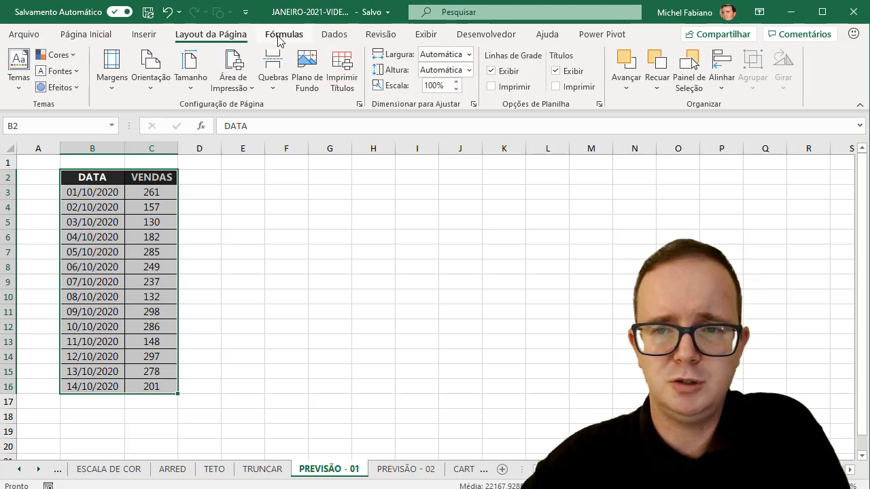
click(280, 38)
click(333, 35)
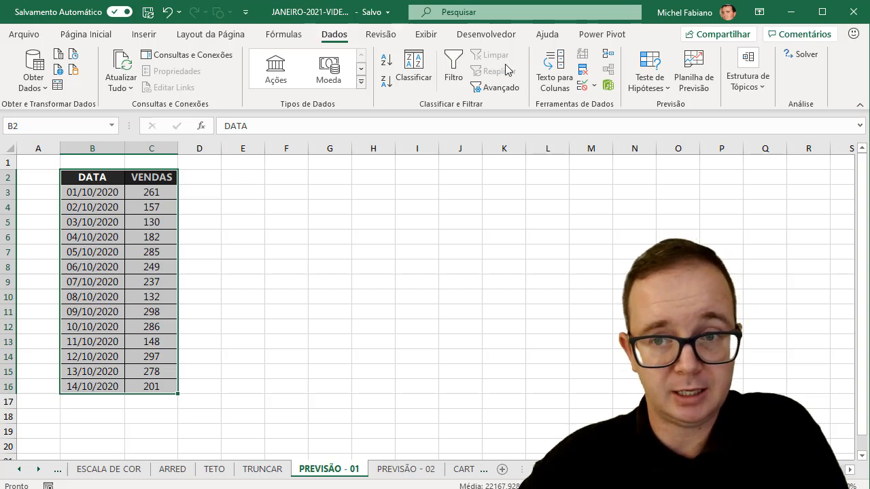
click(655, 96)
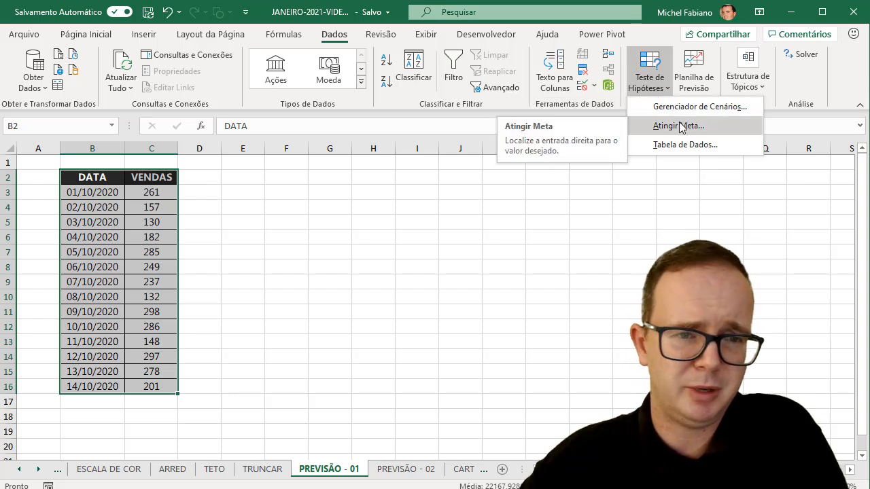
click(668, 88)
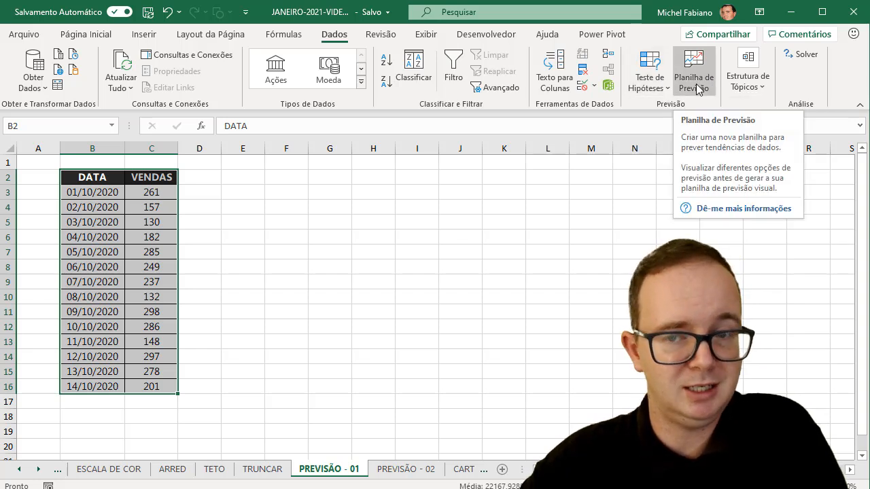
click(694, 82)
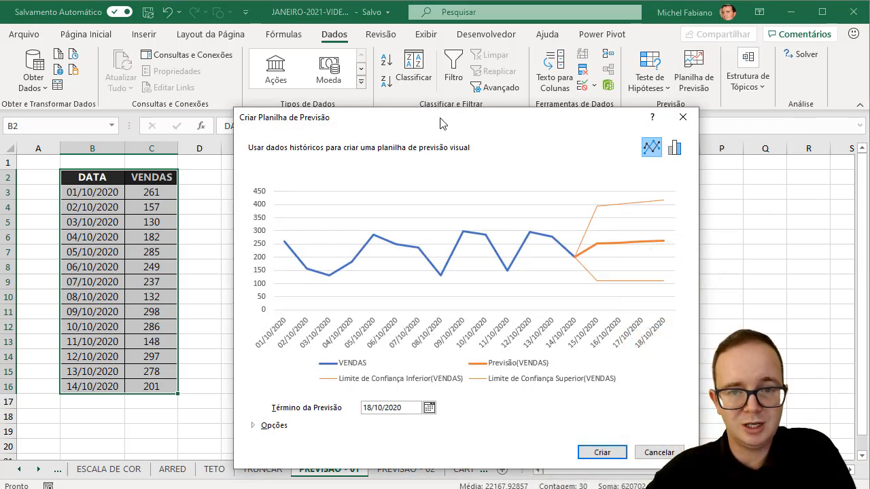
Step: Expand the additional forecast options and reposition the dialog so that all of its settings fit on screen
drag(443, 122, 407, 89)
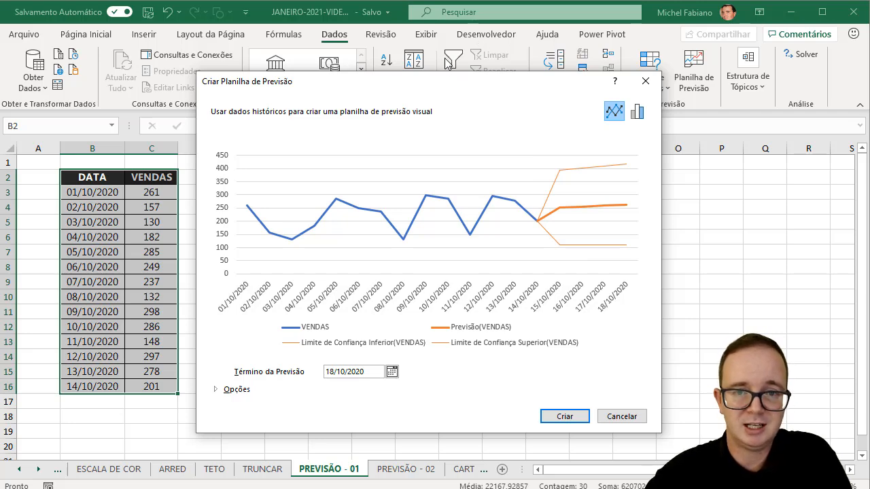
drag(437, 83, 421, 36)
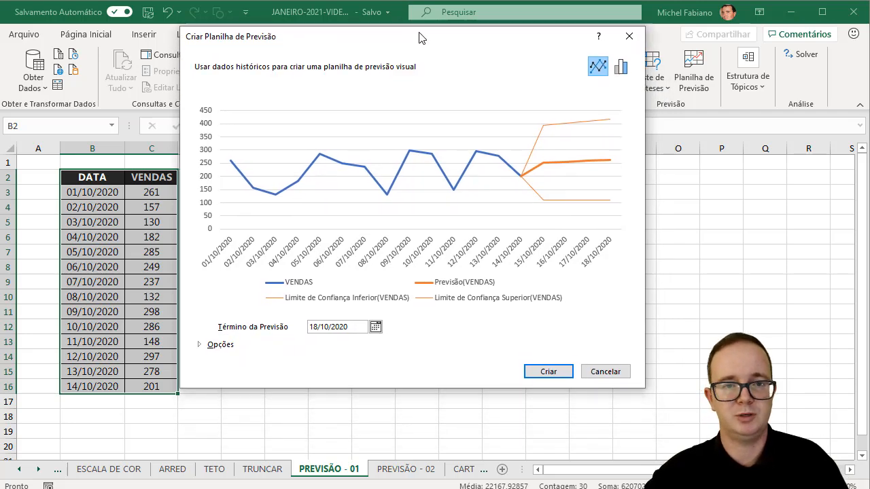
click(199, 343)
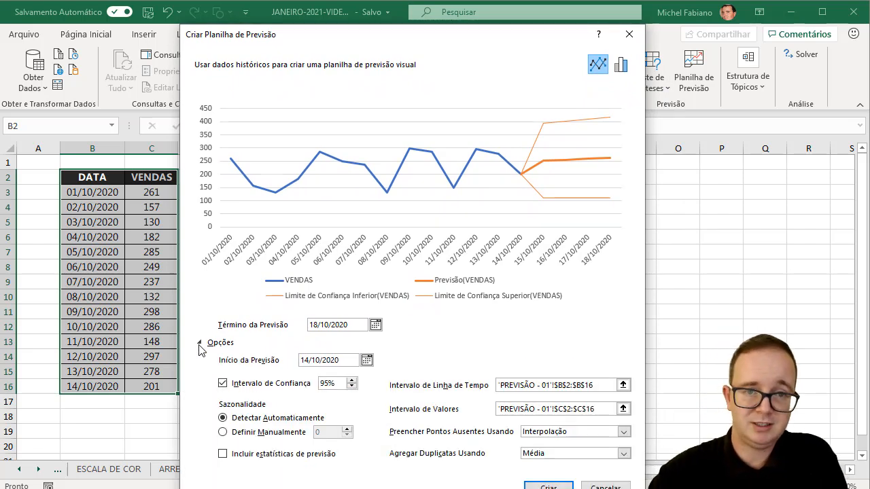
drag(419, 34, 416, 12)
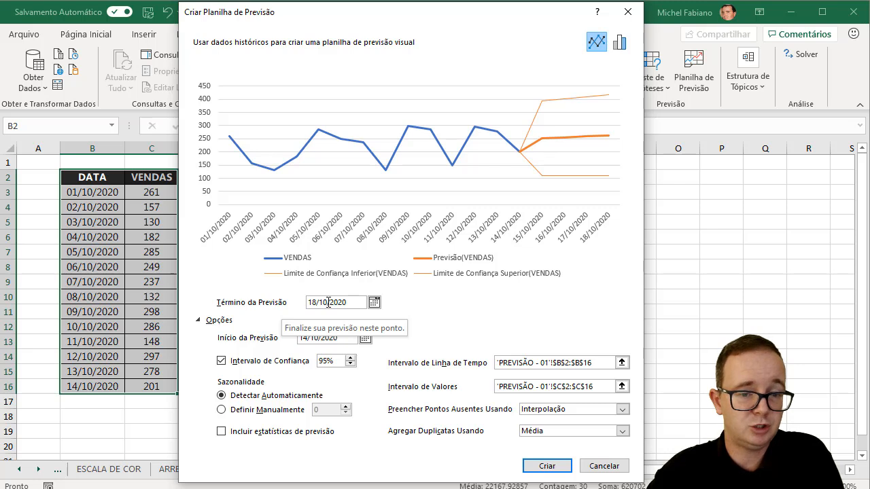
Step: Set the forecast end date (Término da Previsão) to 31/10/2020
click(373, 303)
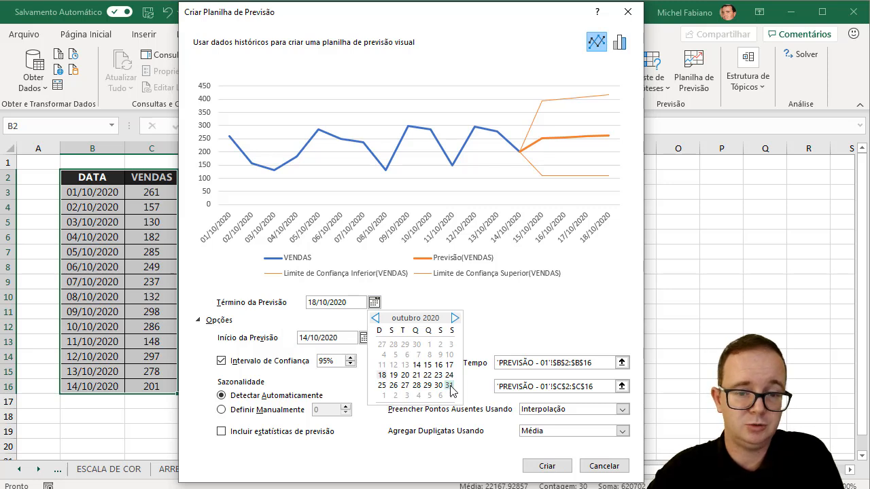
click(454, 318)
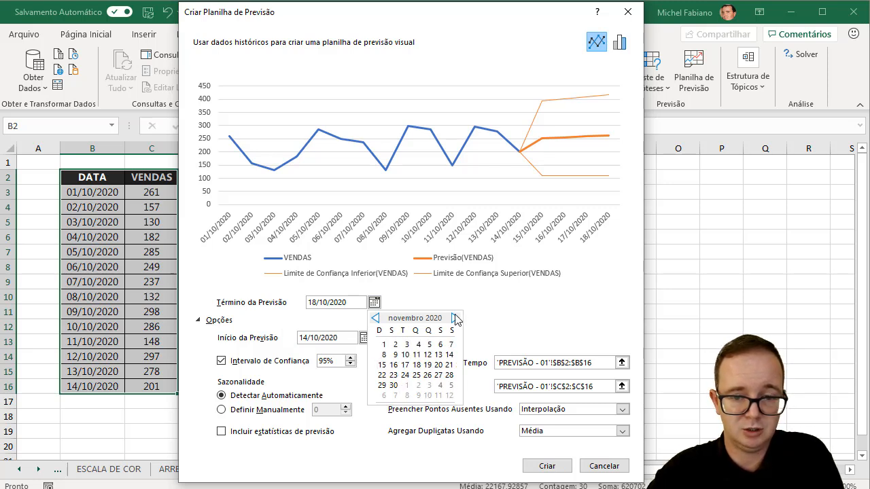
click(377, 319)
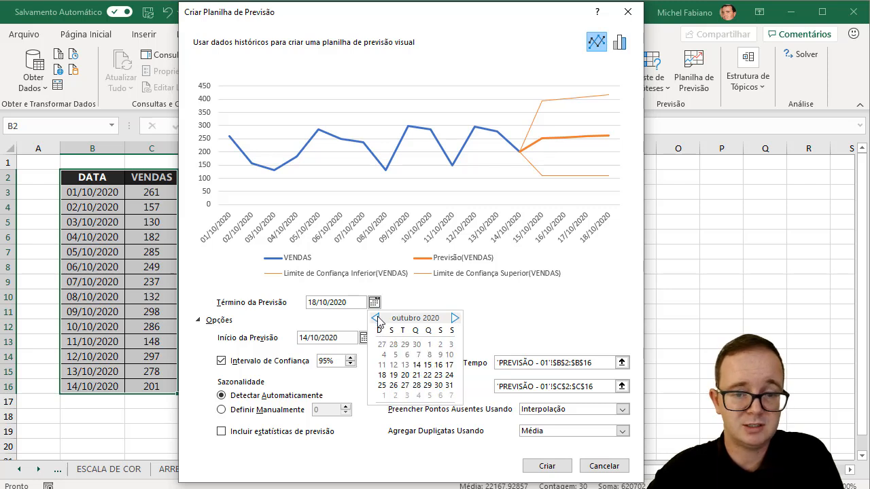
click(449, 386)
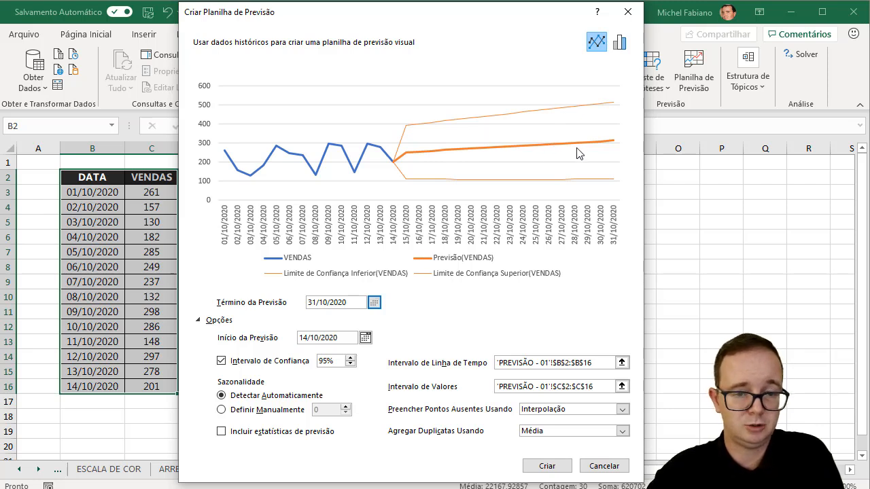
Step: Choose 14/10/2020 as the forecast start date and set the forecast end date to 28/10/2020
click(365, 338)
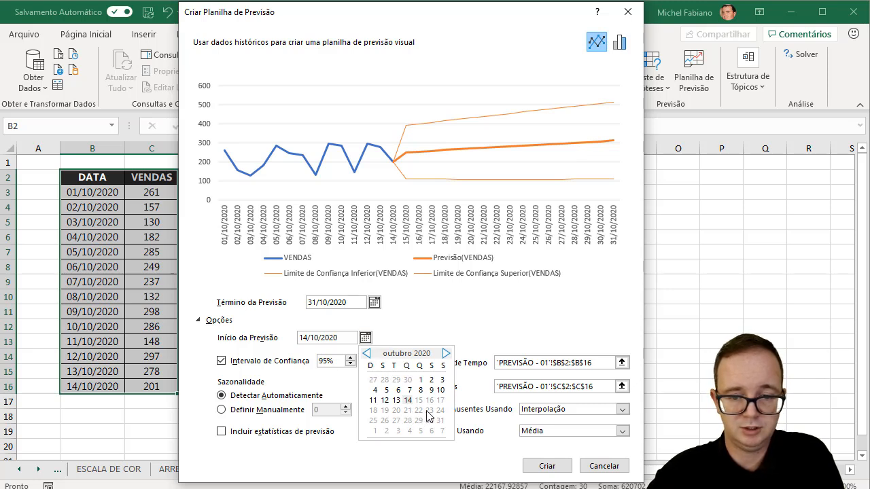
click(407, 400)
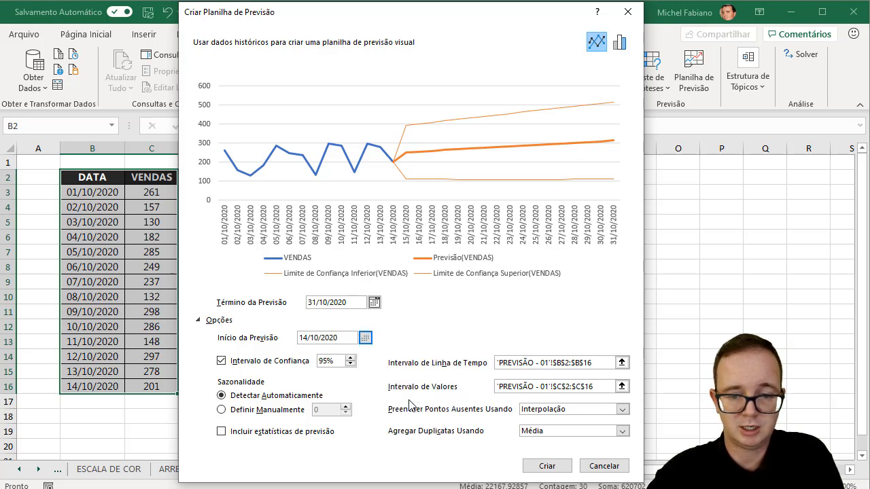
click(374, 302)
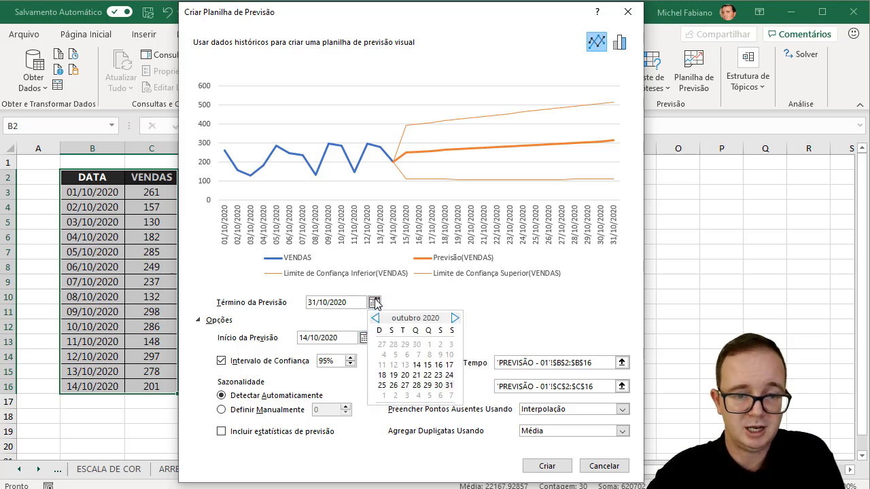
click(417, 386)
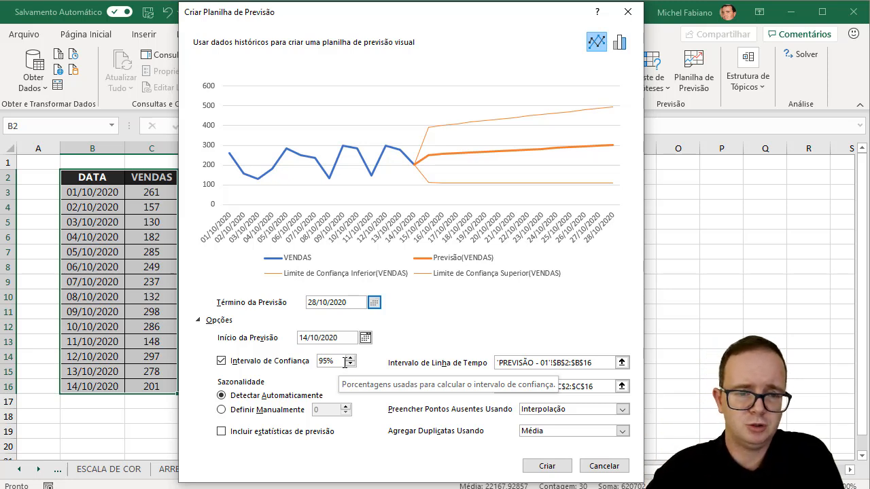
Step: Try the forecast without the confidence interval, then with it enabled at 99,99% and lowered stepwise to 77%
click(222, 362)
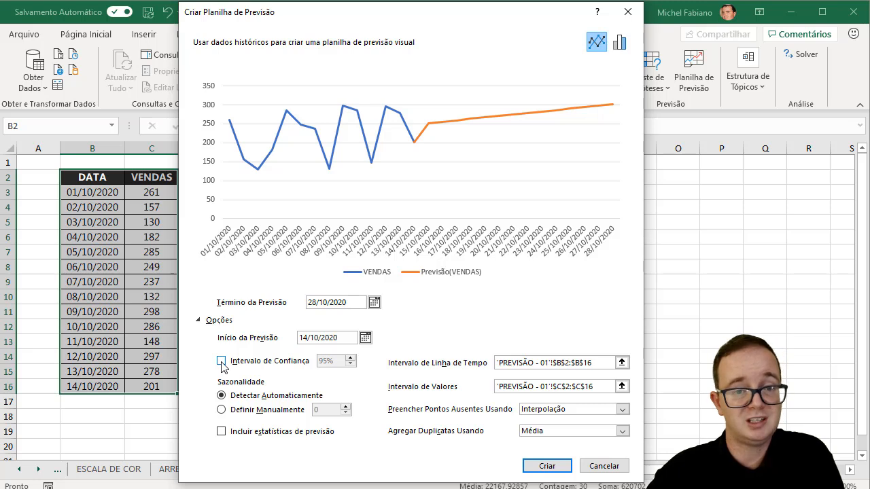
click(222, 361)
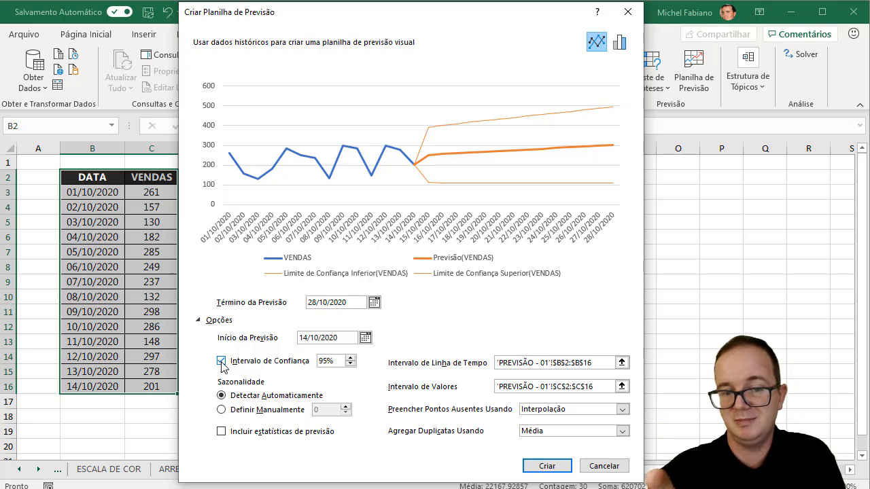
click(351, 360)
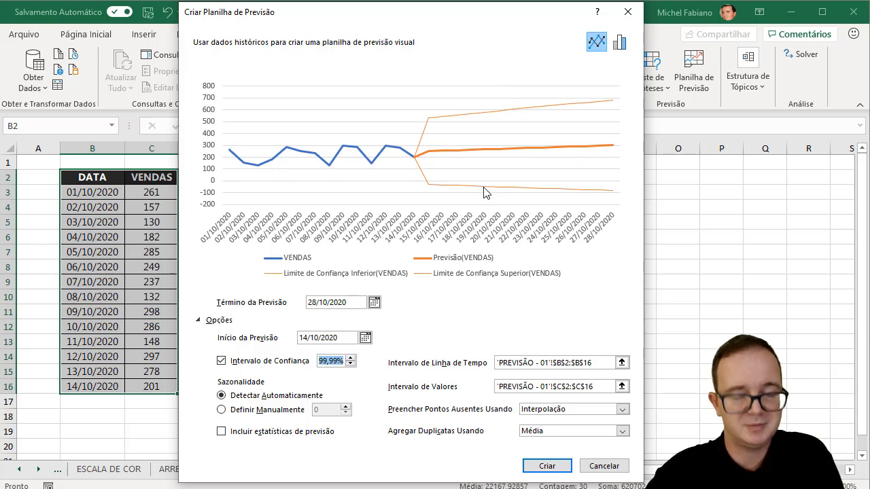
click(351, 365)
click(351, 365)
click(351, 365)
click(352, 365)
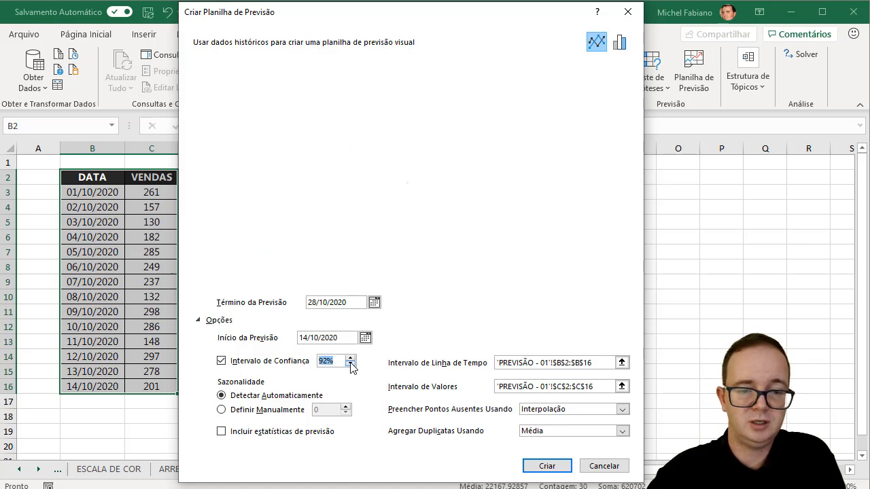
click(351, 365)
click(351, 365)
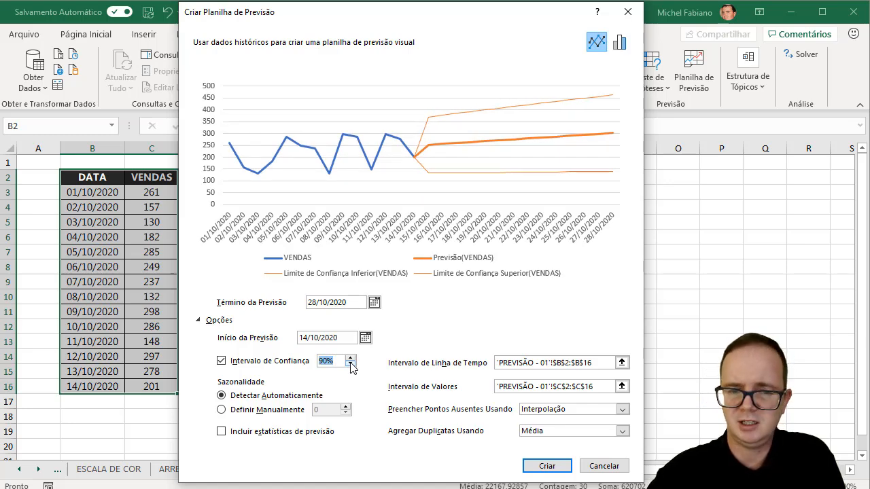
click(351, 366)
click(351, 366)
click(351, 366)
click(351, 366)
click(351, 366)
click(352, 366)
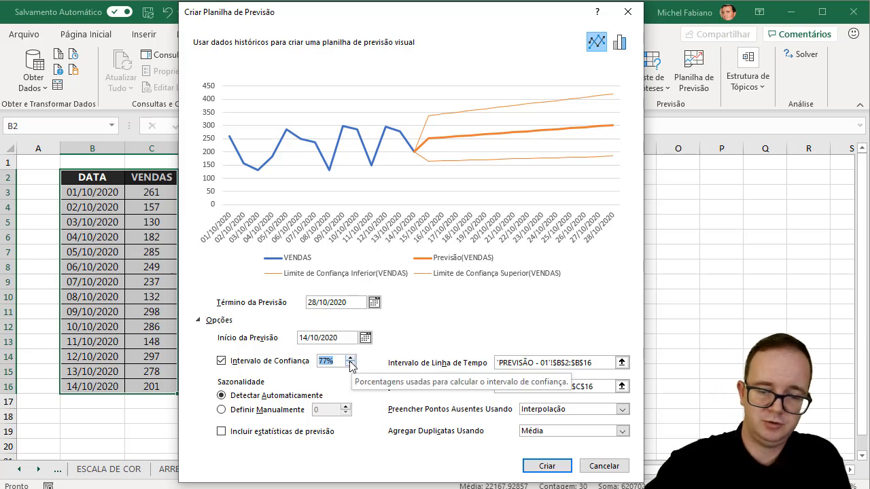
Step: Set the forecast's confidence interval (Intervalo de Confiança) to 90%
text(90)
key(Tab)
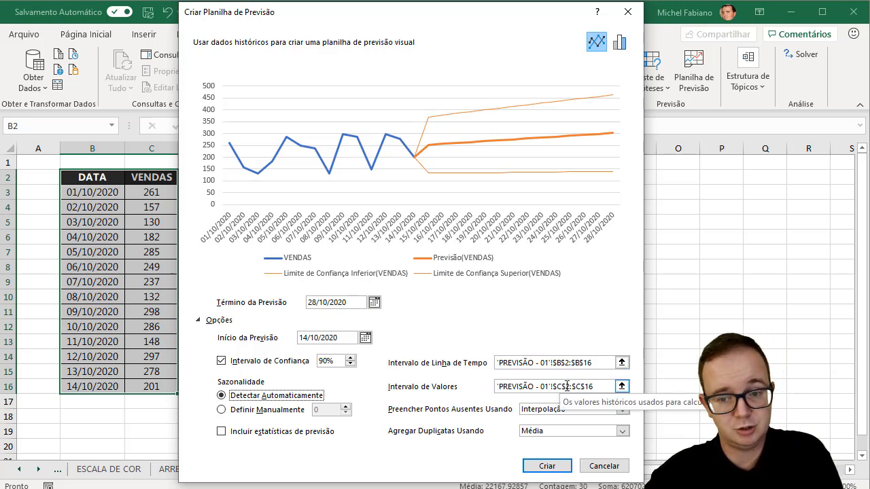
Step: Check on the sheet which cell ranges the forecast uses for its timeline and its values
click(621, 365)
click(622, 364)
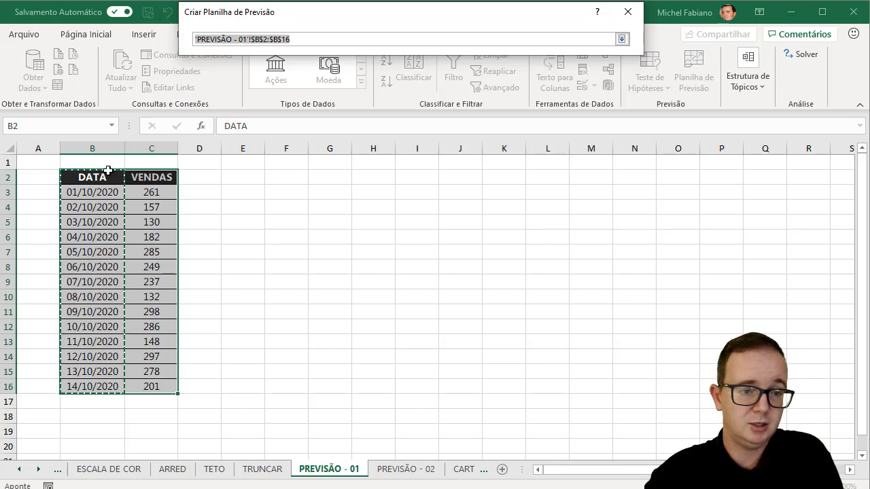
click(621, 39)
click(621, 385)
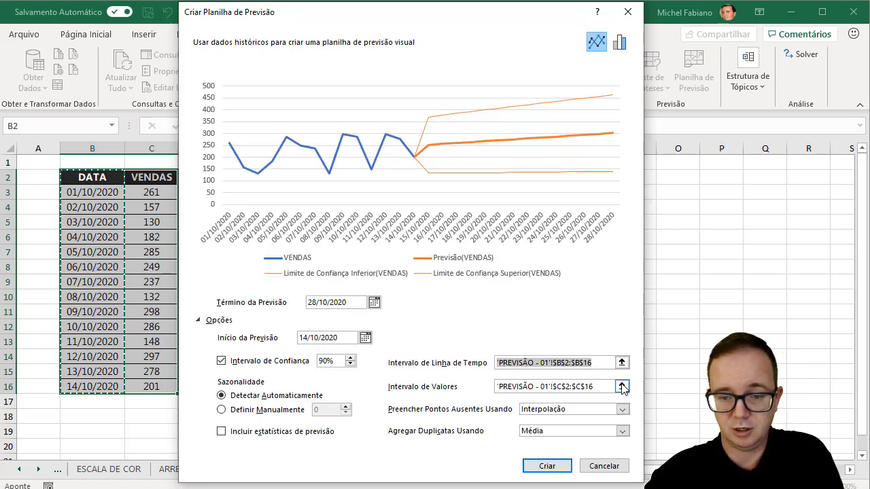
click(621, 386)
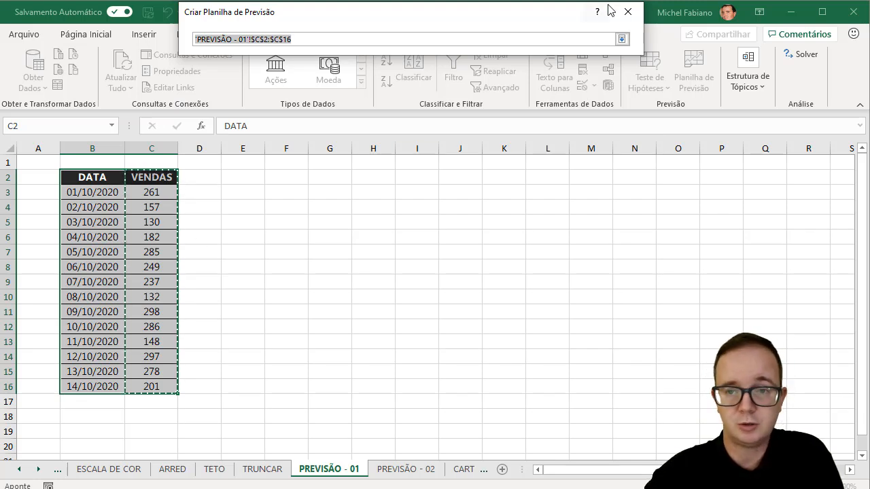
click(621, 40)
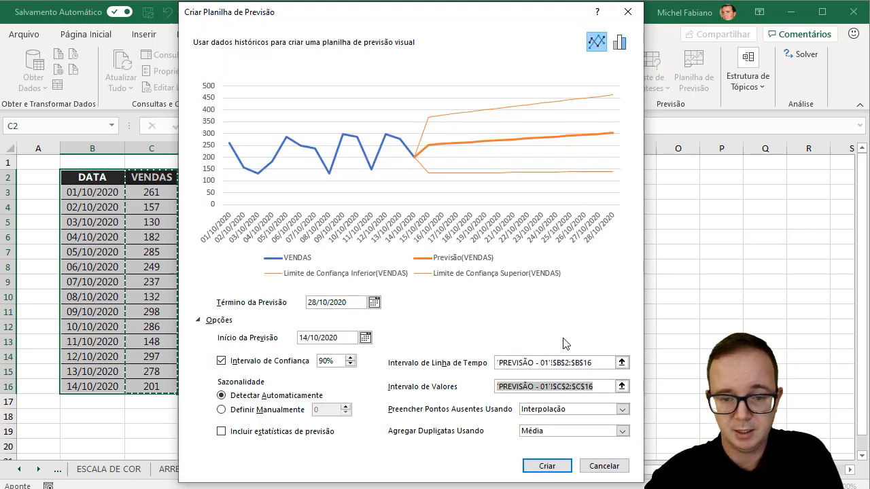
Step: Try duplicate aggregation by Contagem, Cont.Valores, Máximo, Mediana and Mínimo plus the column chart, restoring Média and the line chart
click(622, 410)
click(622, 410)
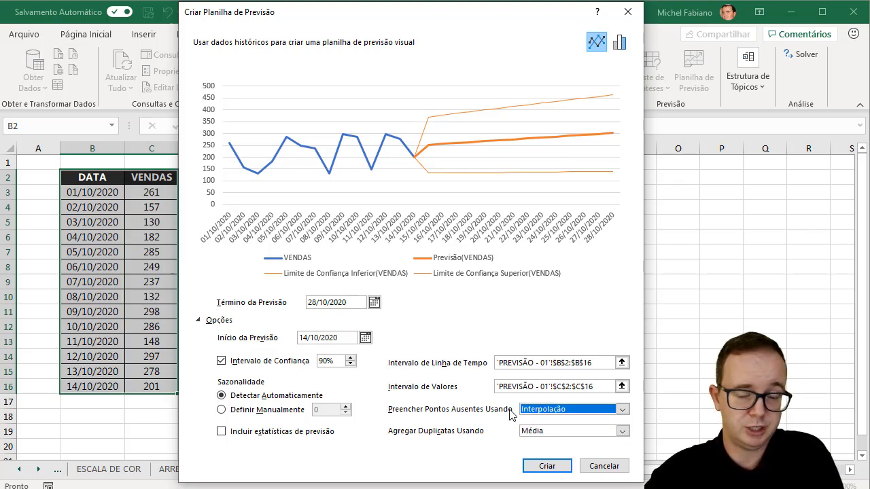
click(623, 432)
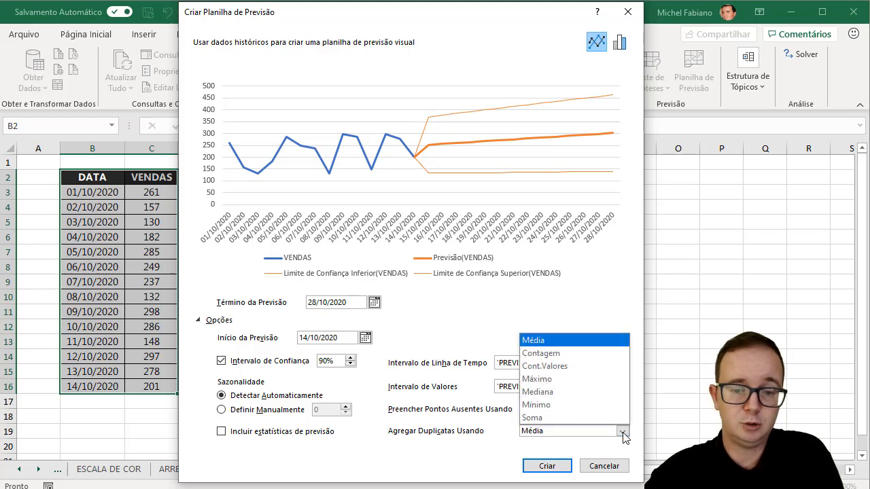
click(575, 354)
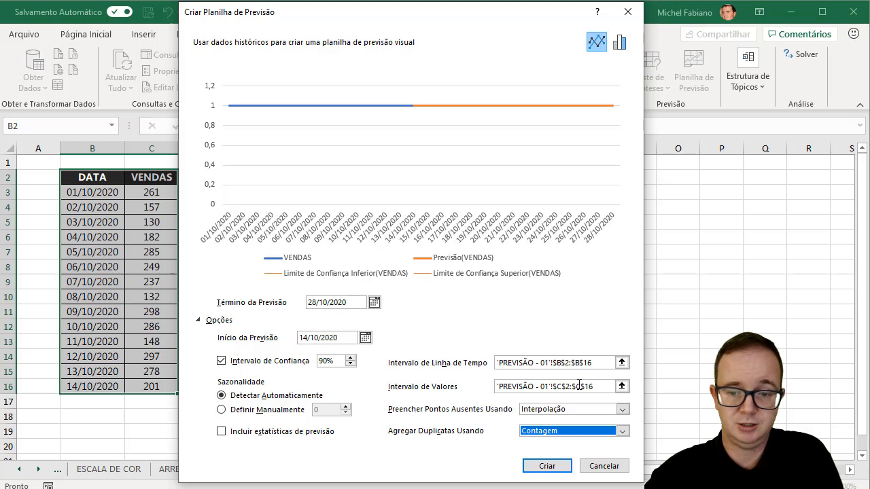
click(622, 432)
click(571, 366)
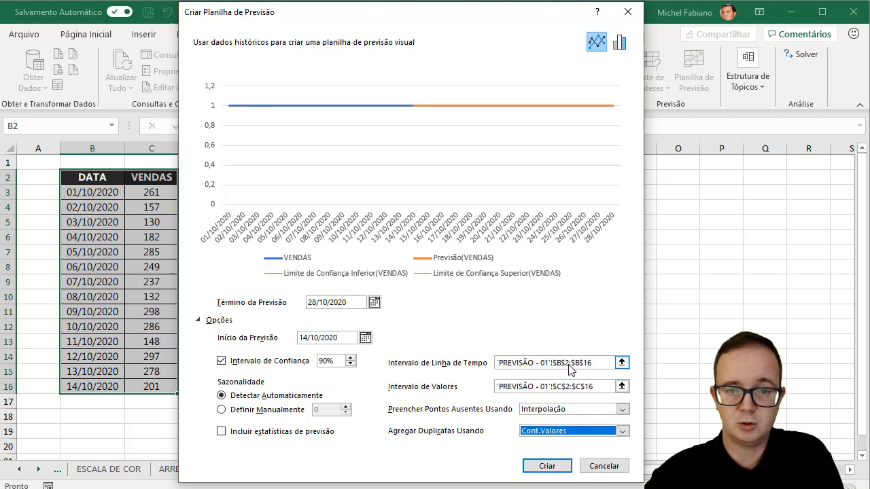
click(622, 431)
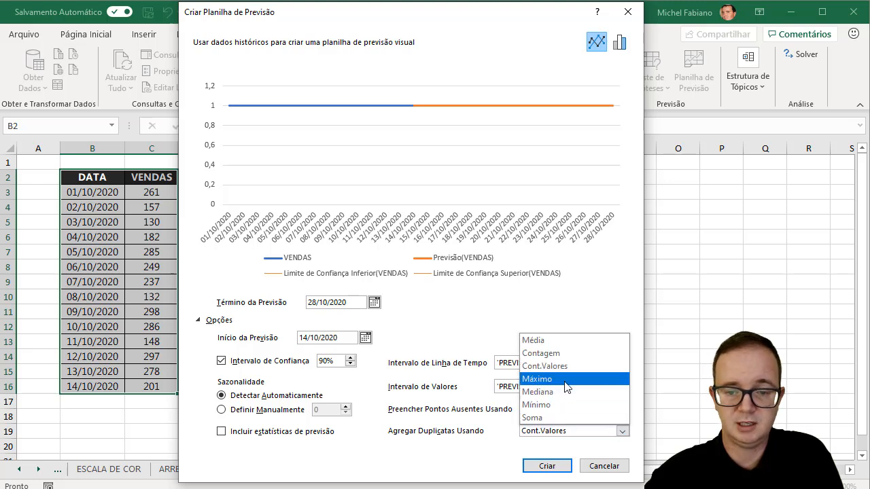
click(564, 382)
click(623, 433)
click(571, 390)
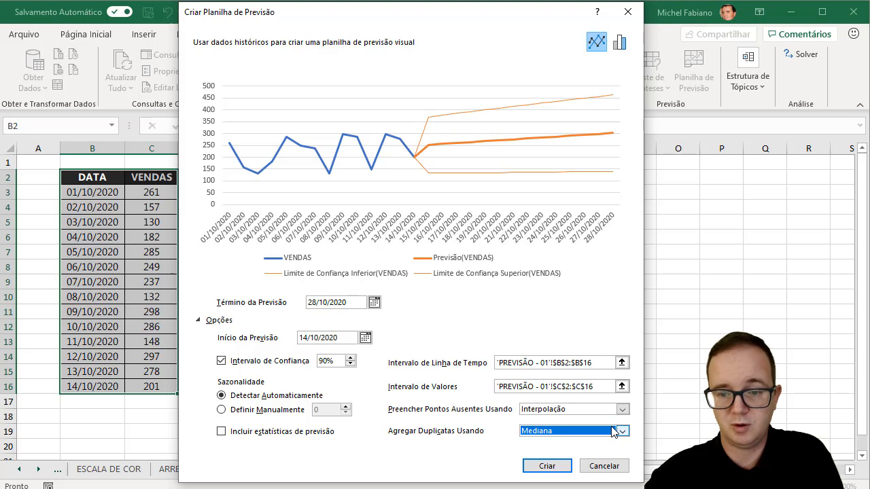
click(622, 432)
click(576, 406)
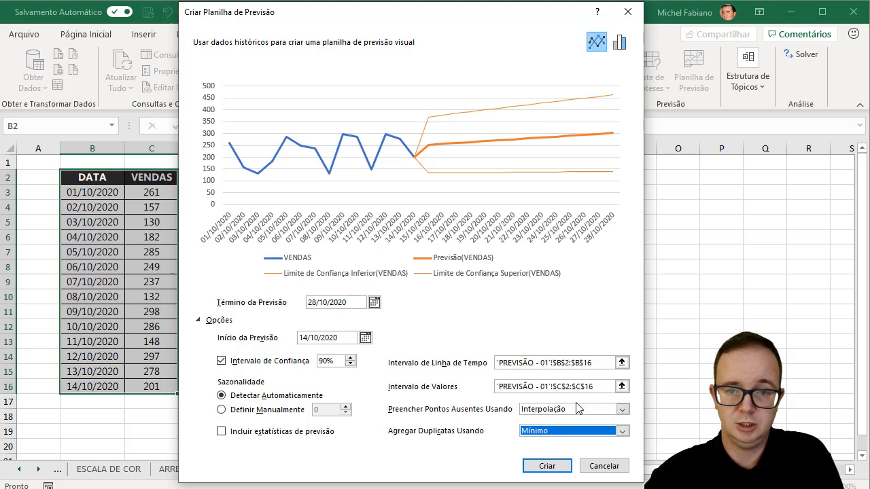
click(622, 430)
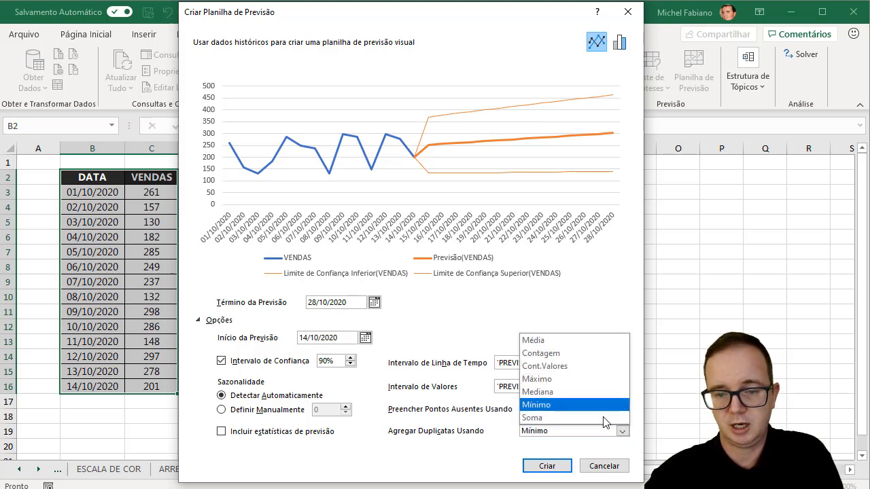
click(574, 340)
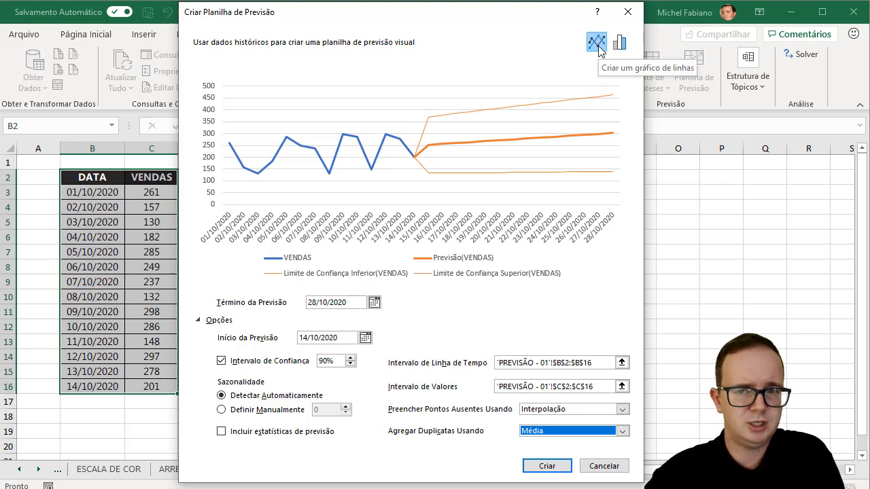
click(618, 47)
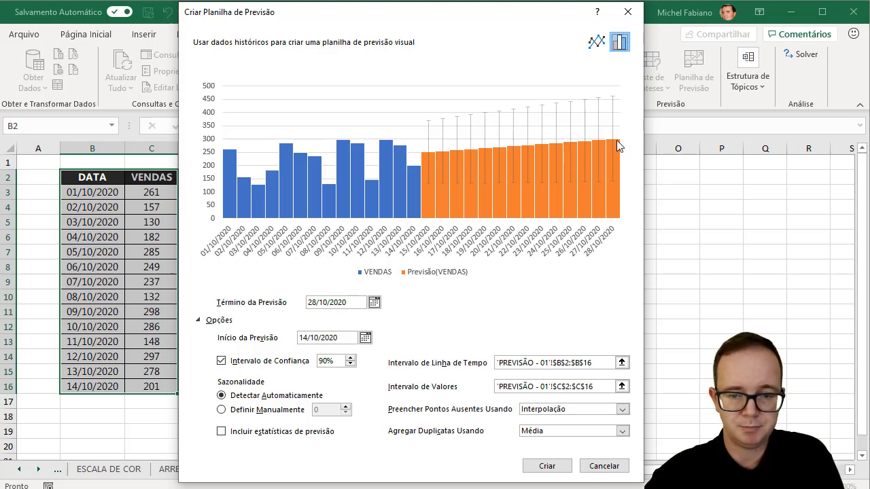
click(595, 47)
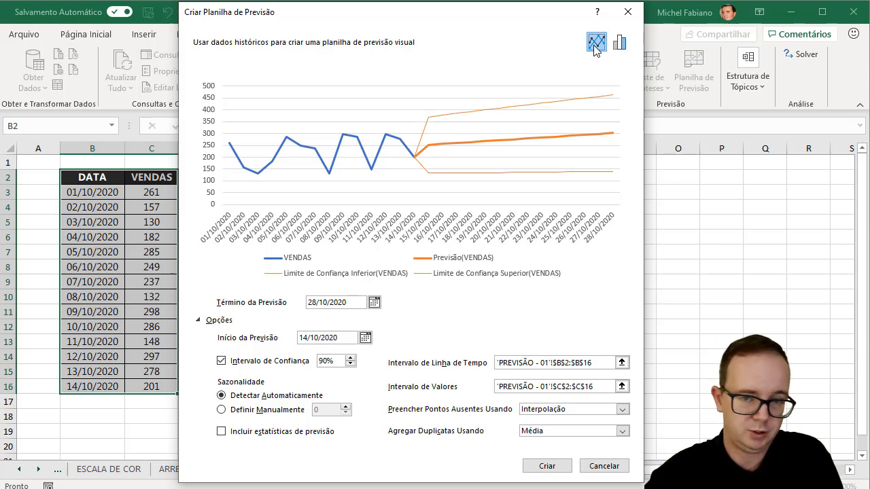
Step: Create the sales forecast sheet and move its chart off the table, starting around cell F2
click(541, 468)
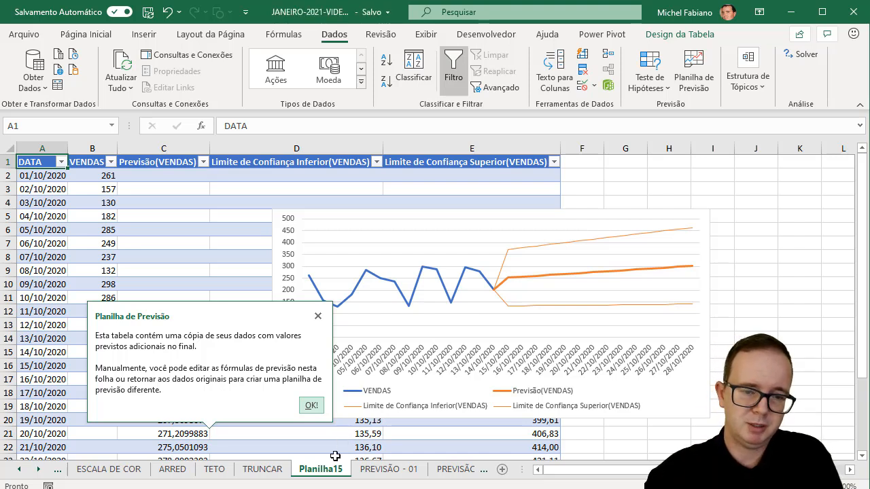
click(312, 405)
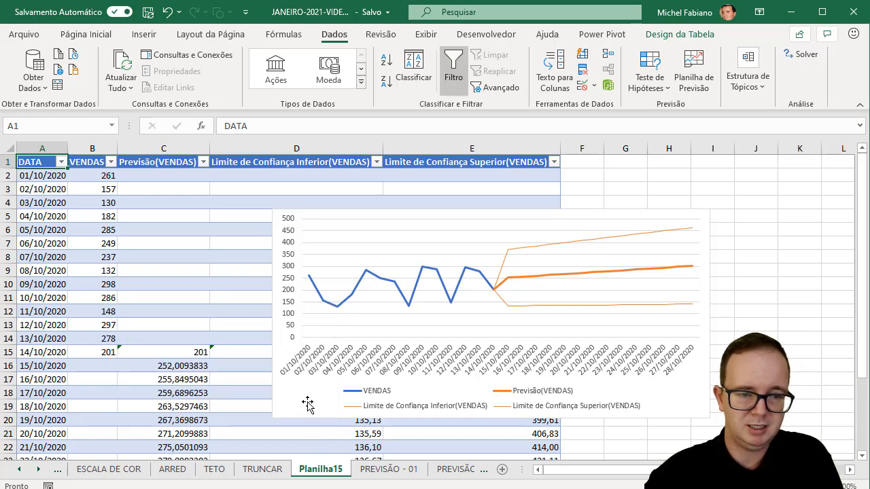
click(476, 217)
drag(475, 216, 777, 171)
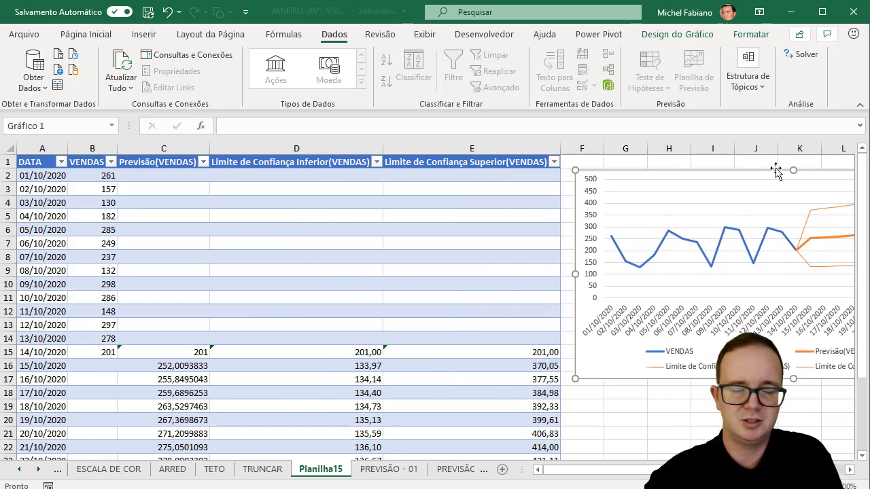
Step: Examine the sales forecast and its lower and upper confidence limit formulas from 14/10/2020 onward, and view the full chart
click(169, 352)
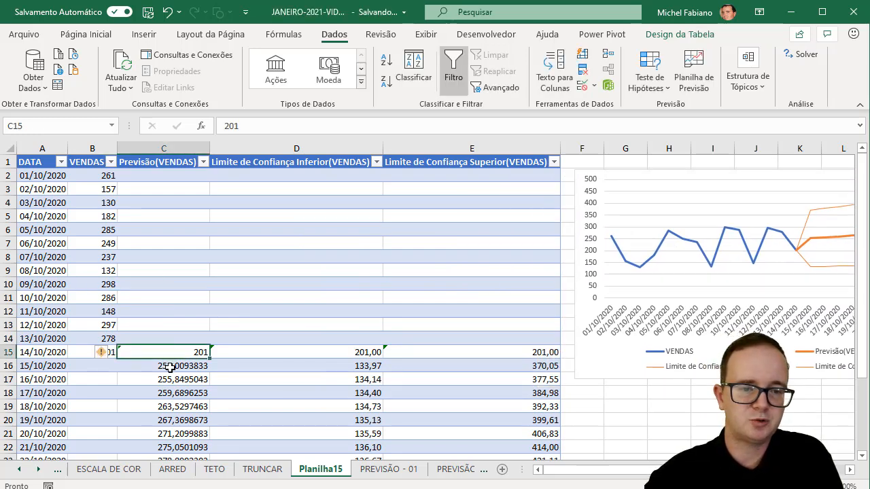
click(169, 365)
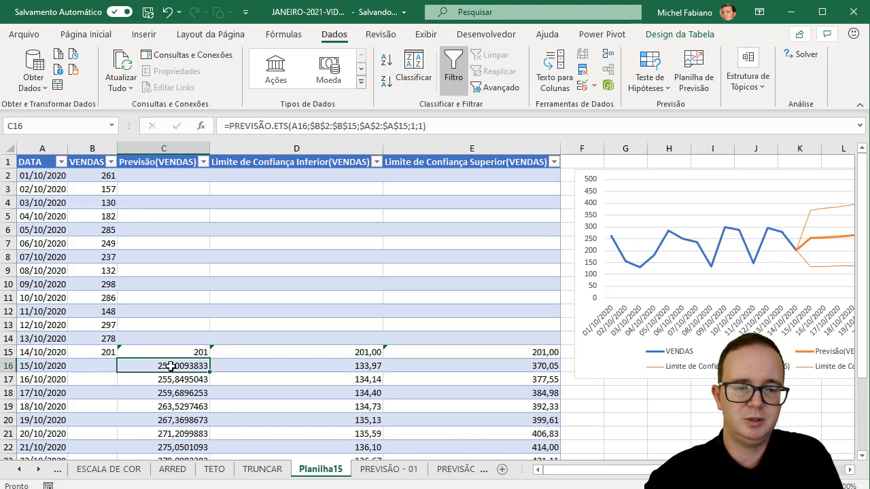
click(175, 379)
click(328, 352)
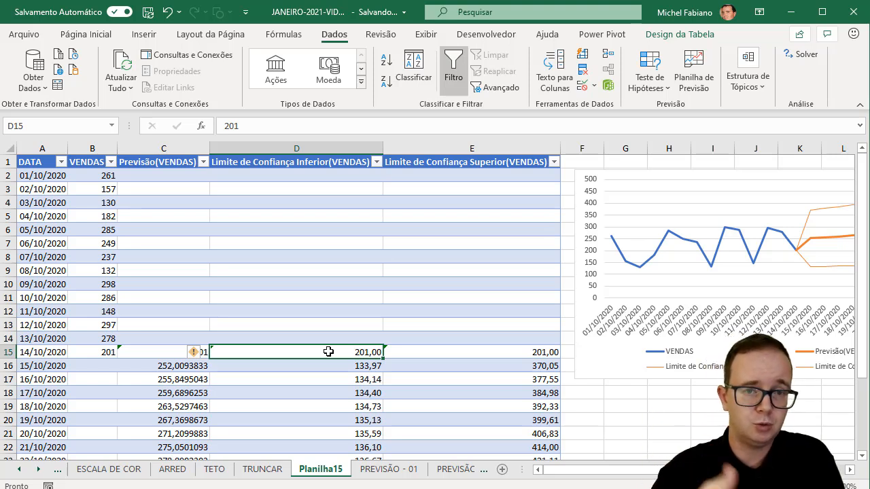
click(178, 356)
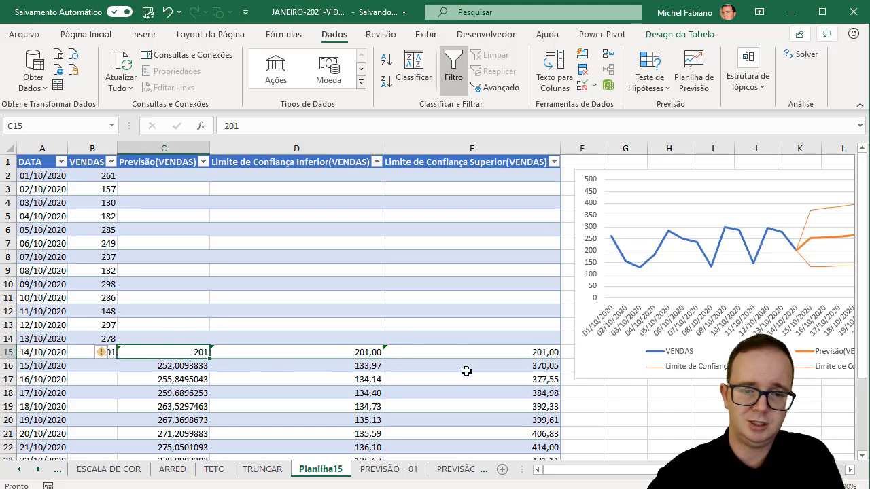
click(355, 366)
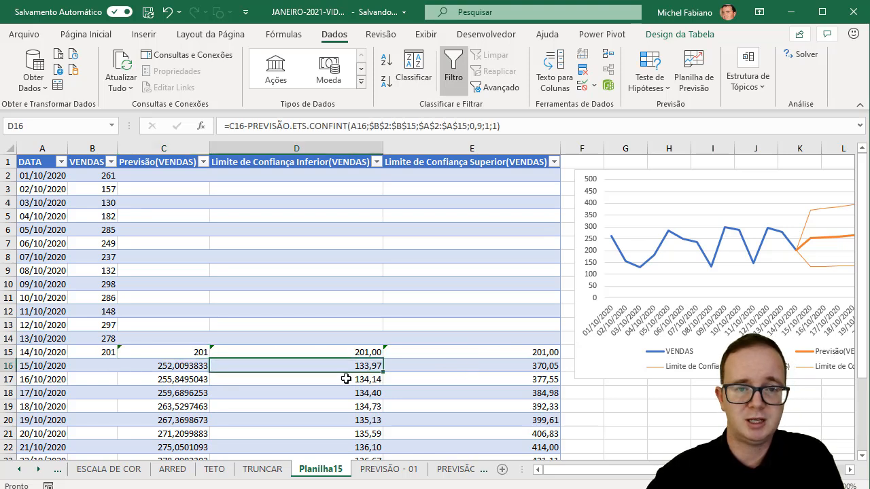
click(343, 382)
click(185, 389)
click(184, 372)
click(451, 373)
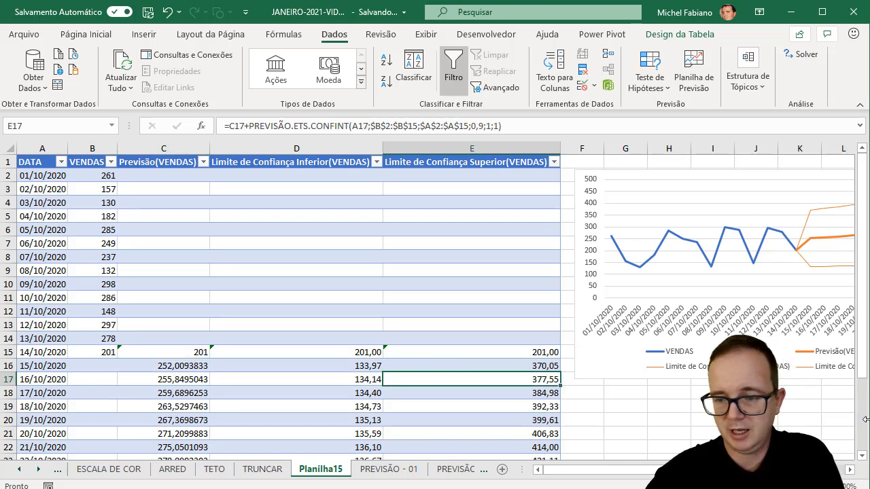
click(850, 469)
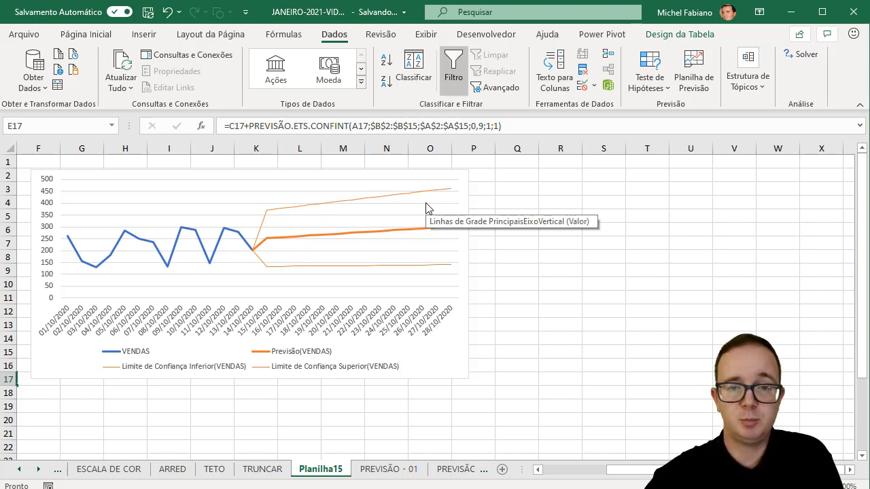
Step: Create a forecast sheet from the DATA and FATURAMENTO range B2:C16 on PREVISÃO - 02, with forecast end date 28/10/2020
click(449, 470)
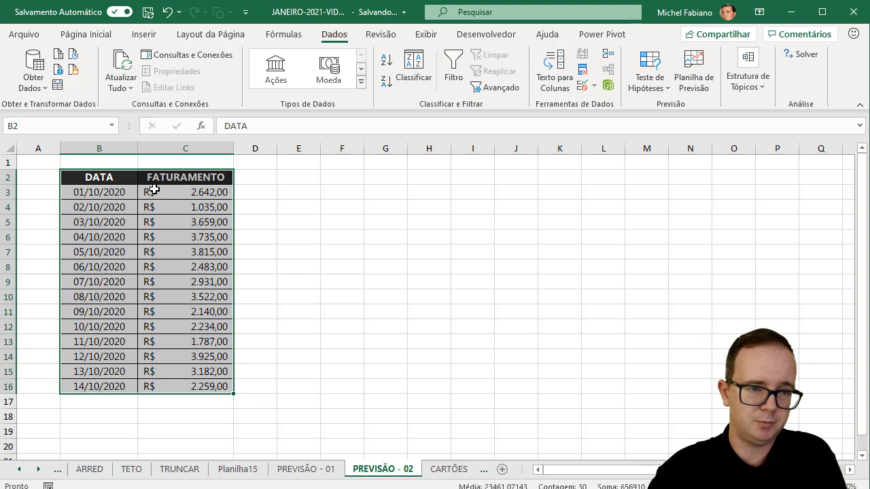
drag(130, 175, 176, 388)
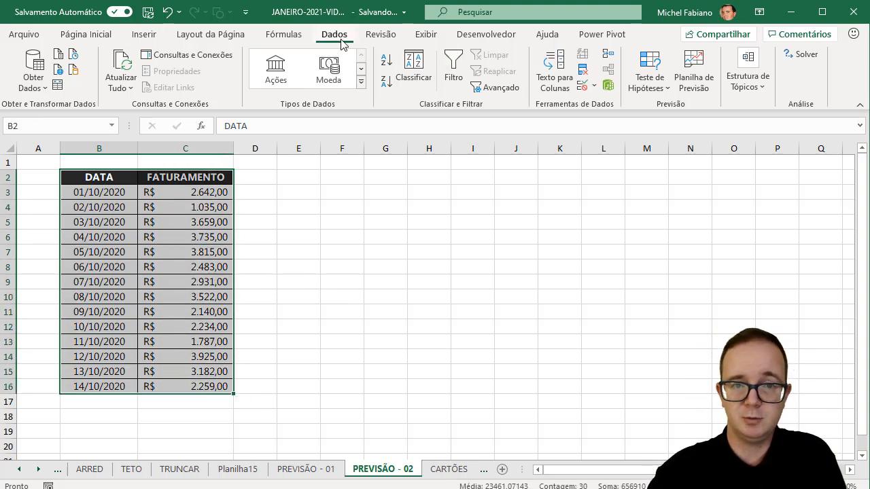
click(693, 81)
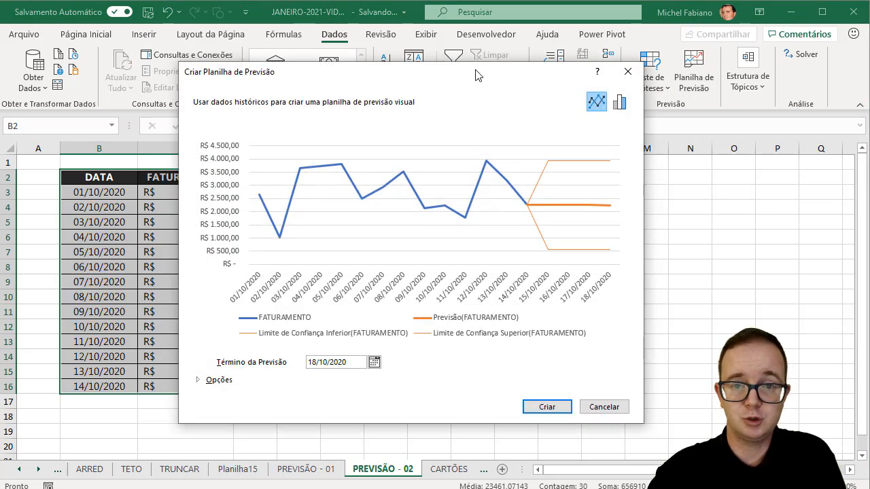
drag(478, 74, 443, 23)
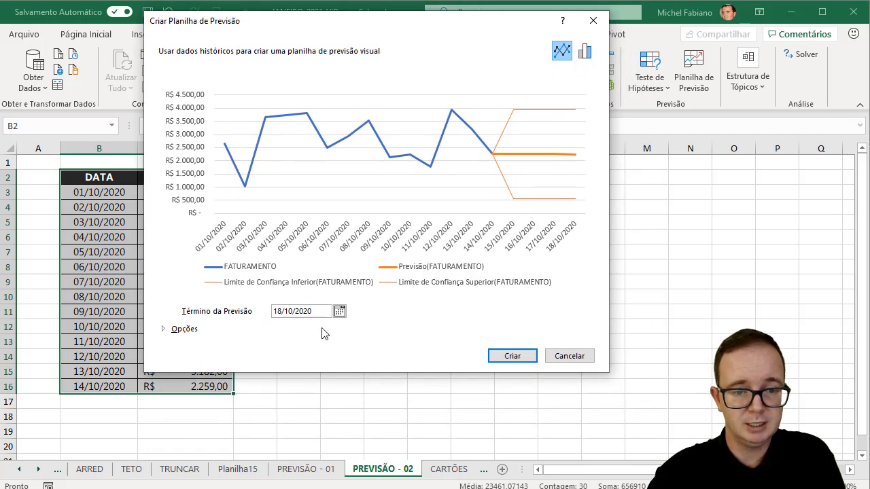
click(339, 311)
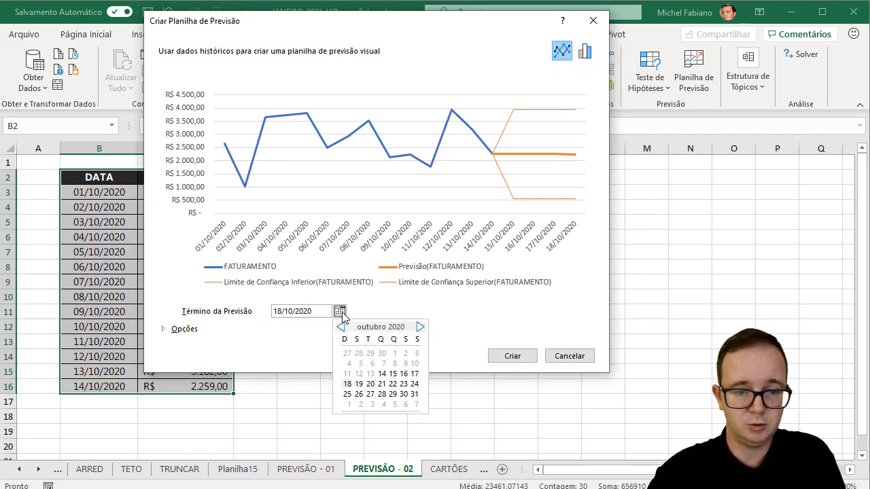
click(382, 394)
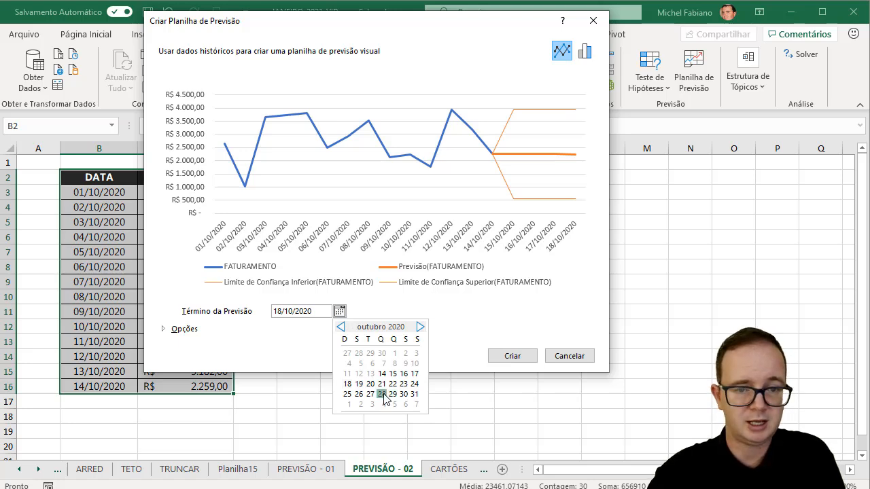
click(169, 330)
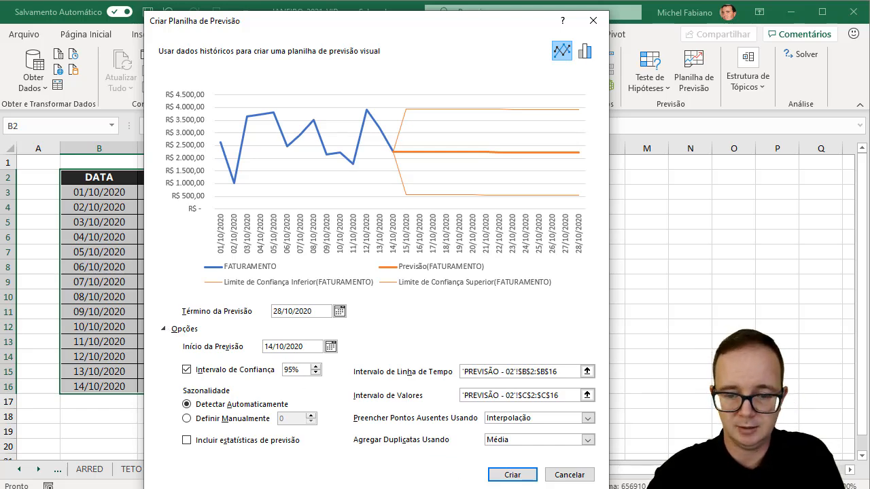
click(514, 474)
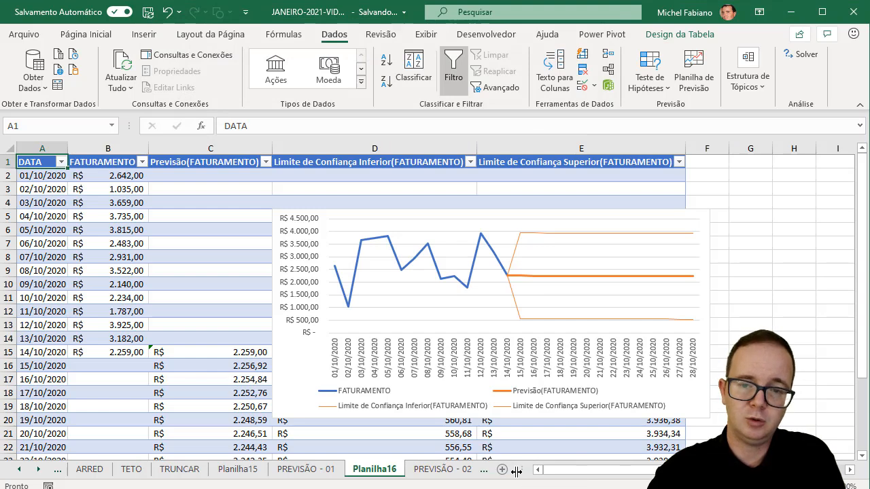
Step: Move the FATURAMENTO forecast chart off the table into the empty columns, starting around cell F2
drag(550, 213, 728, 211)
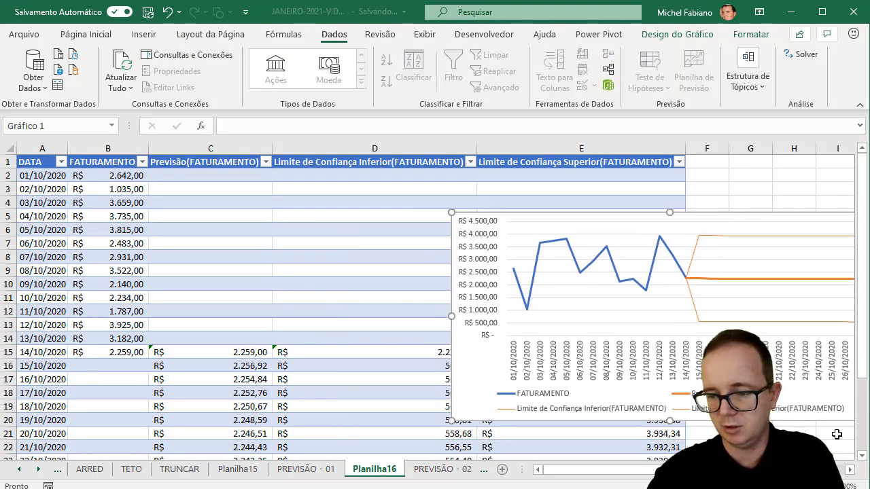
click(849, 470)
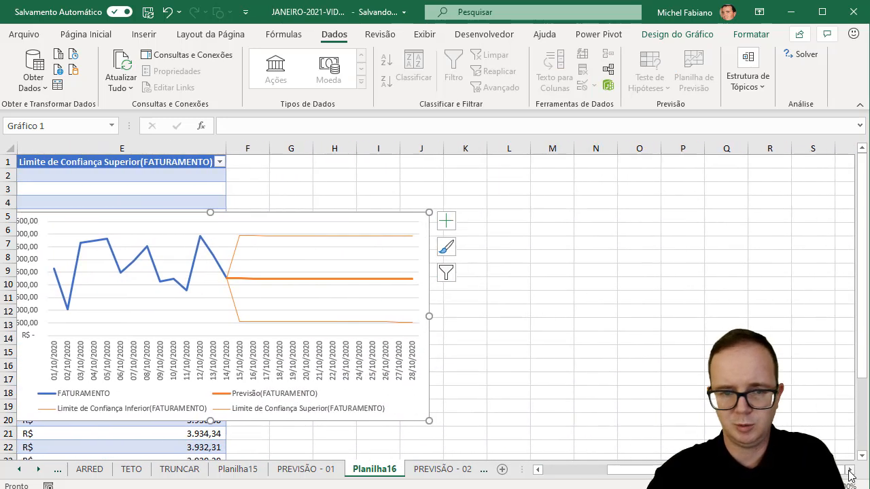
drag(343, 213, 606, 174)
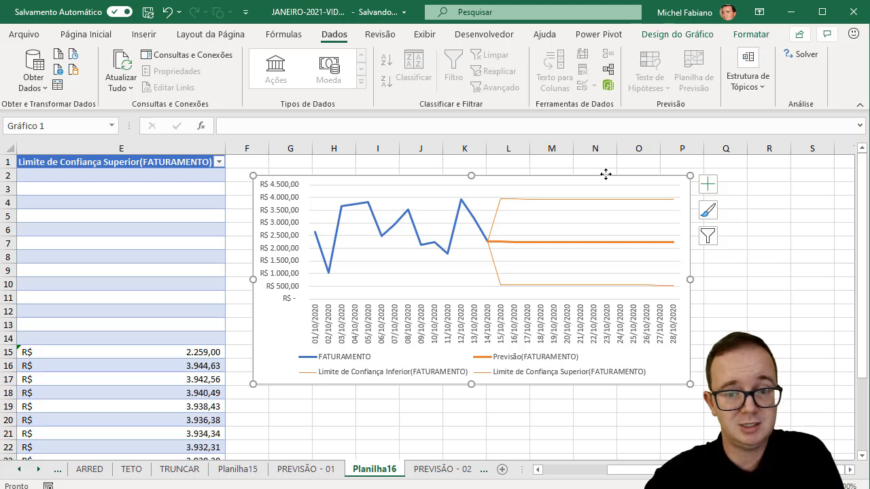
Step: Examine the 15/10/2020 formulas for the FATURAMENTO forecast and its lower and upper confidence limits
click(561, 474)
click(244, 365)
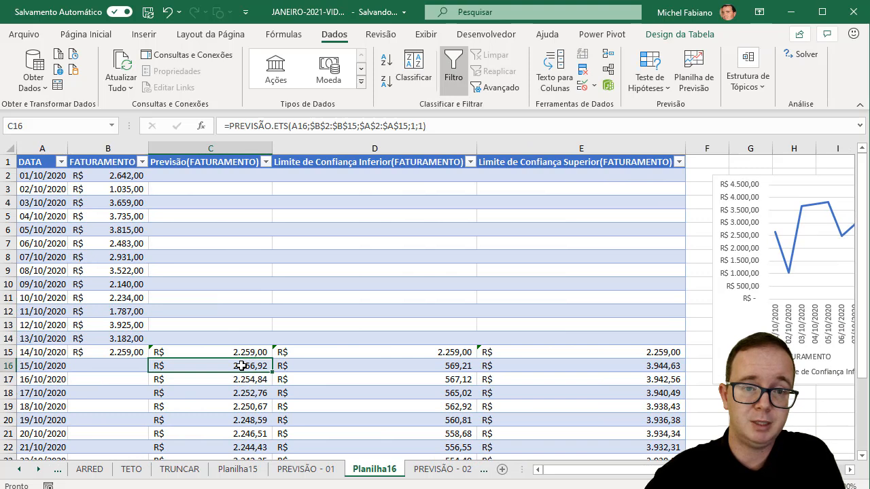
click(387, 369)
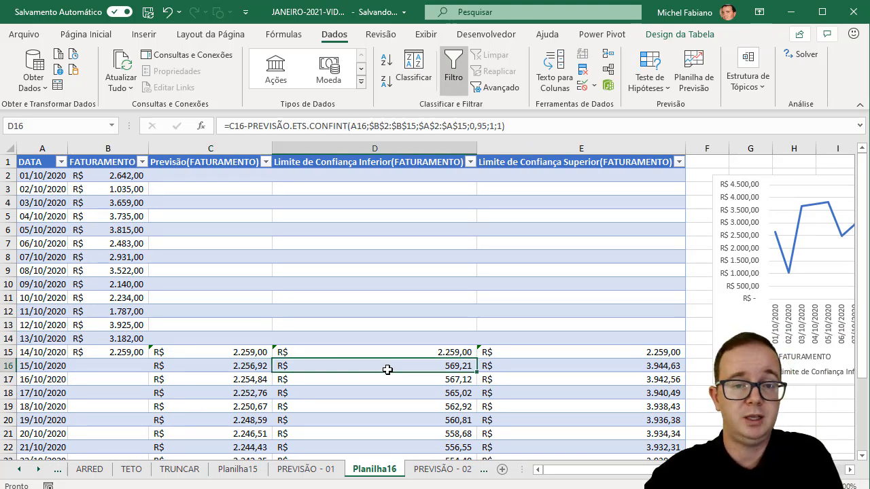
click(522, 366)
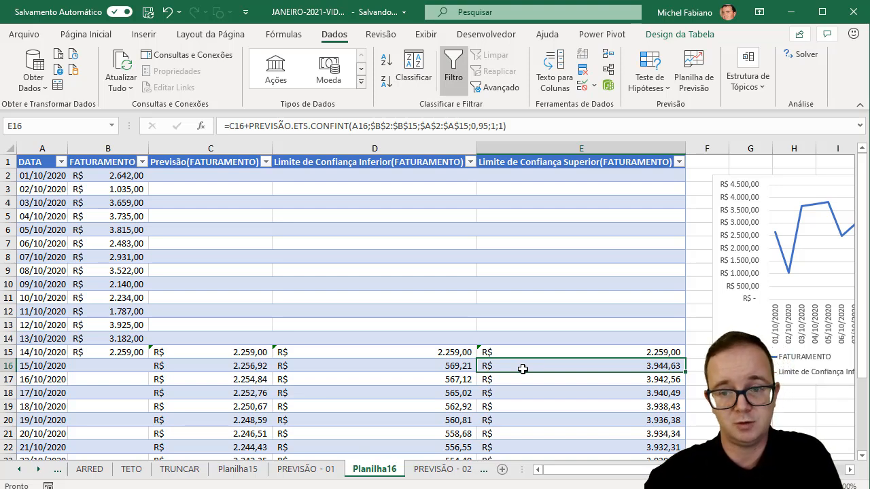
click(735, 331)
click(635, 281)
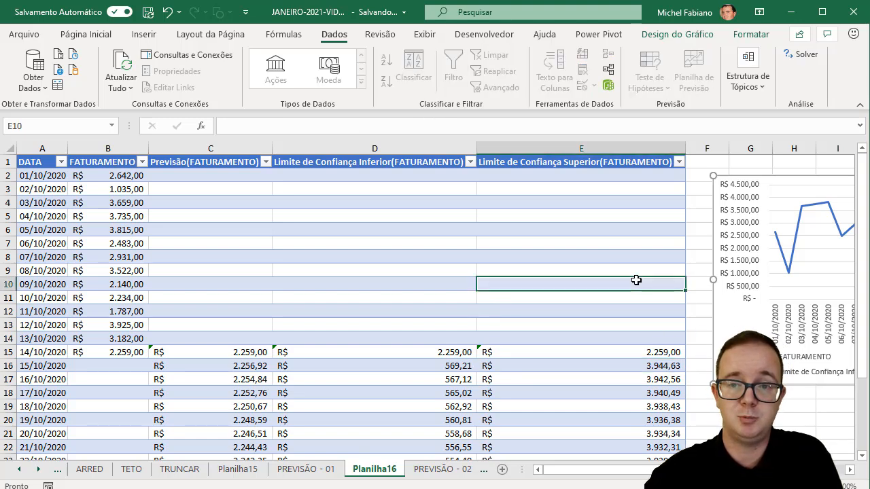
click(692, 86)
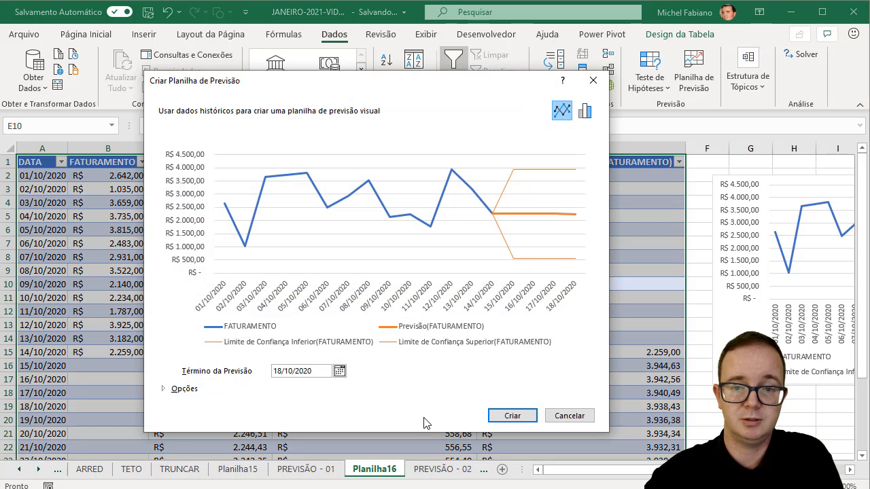
click(565, 416)
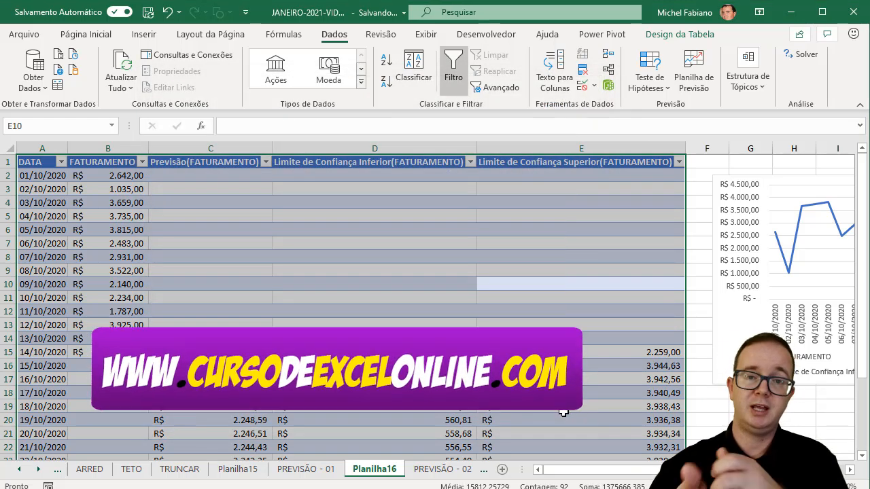